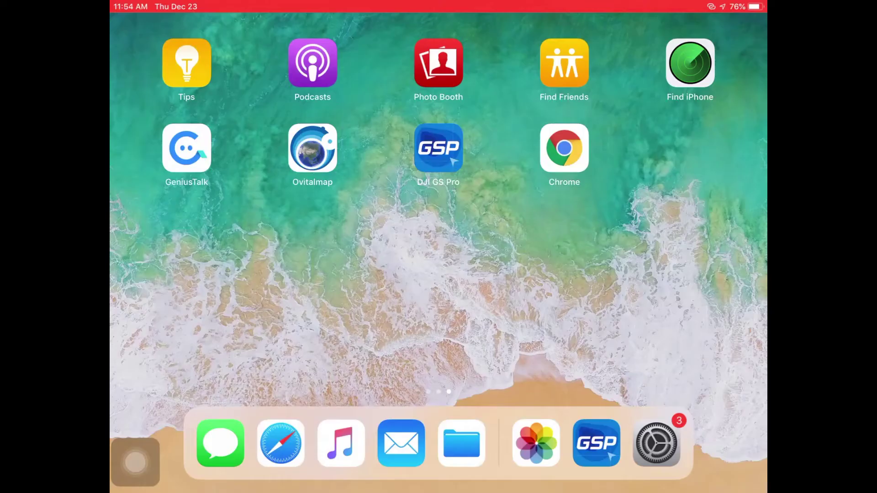
Open DJI GS Pro and create a new PhotoMap mission in My Missions
{"action": "left_click", "coordinate": [439, 148]}
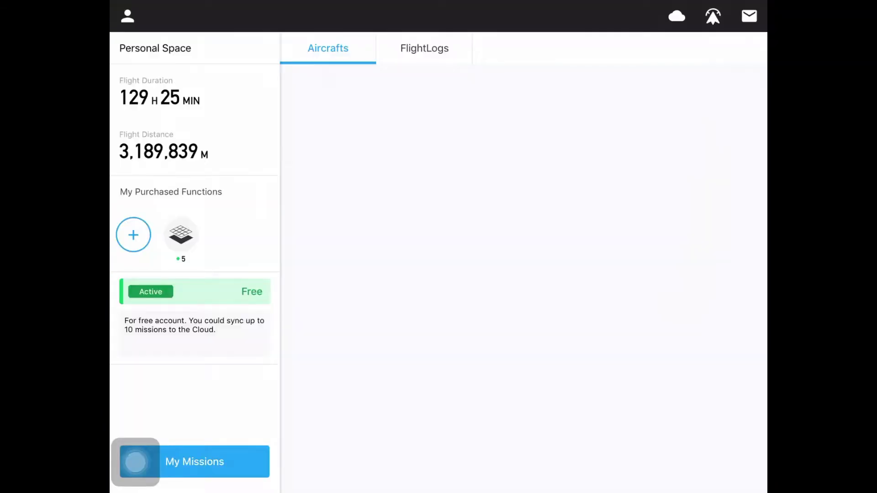
{"action": "left_click", "coordinate": [135, 462]}
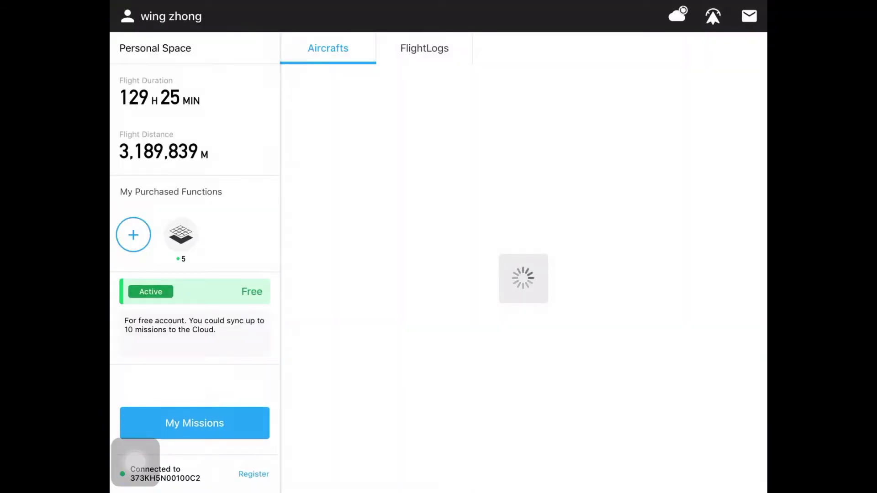
{"action": "left_click", "coordinate": [195, 422]}
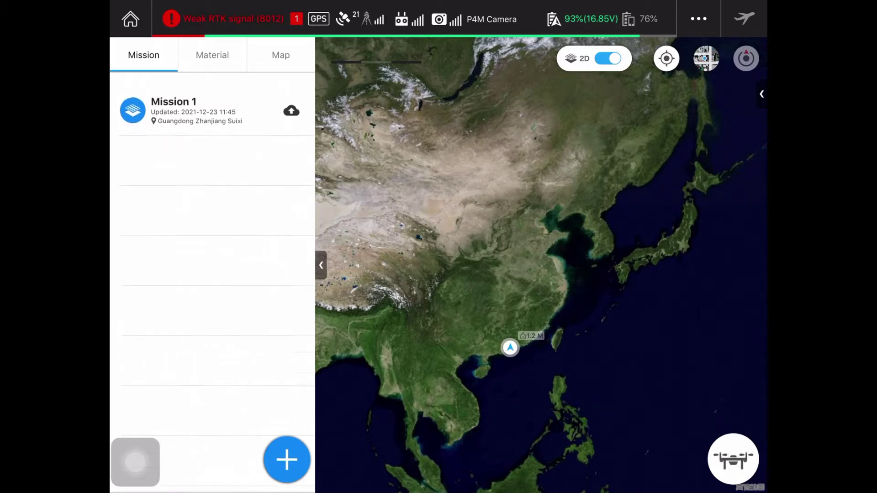
{"action": "left_click", "coordinate": [286, 459]}
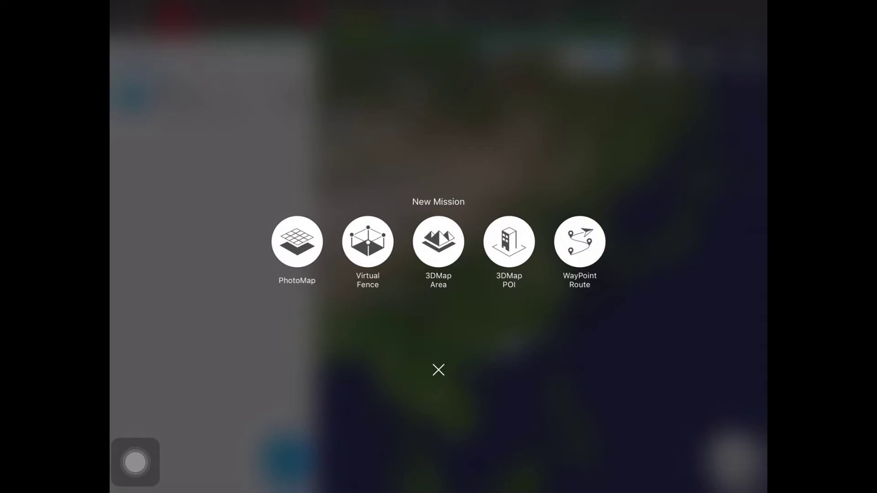
{"action": "left_click", "coordinate": [297, 241]}
{"action": "left_click", "coordinate": [403, 242]}
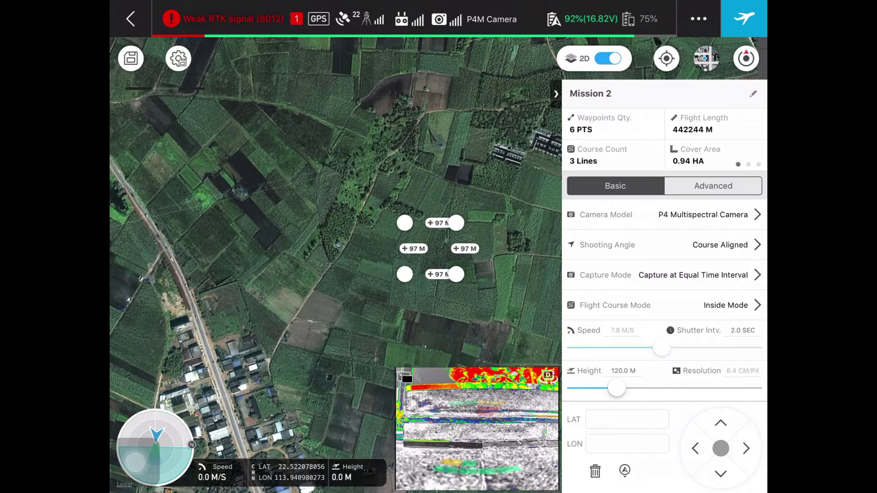
Reshape the survey polygon by moving its corner points over the farmland to cover about 13.76 HA
{"action": "left_click_drag", "start_coordinate": [404, 274], "coordinate": [293, 323]}
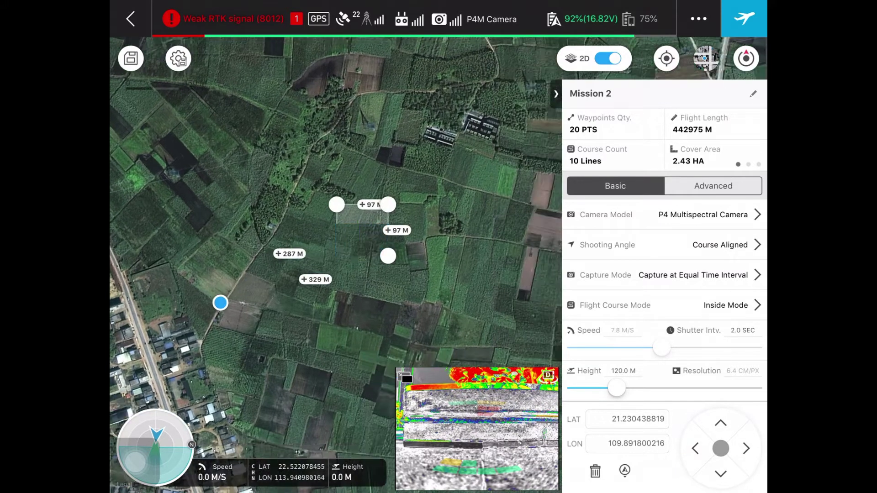
{"action": "left_click_drag", "start_coordinate": [336, 204], "coordinate": [325, 125]}
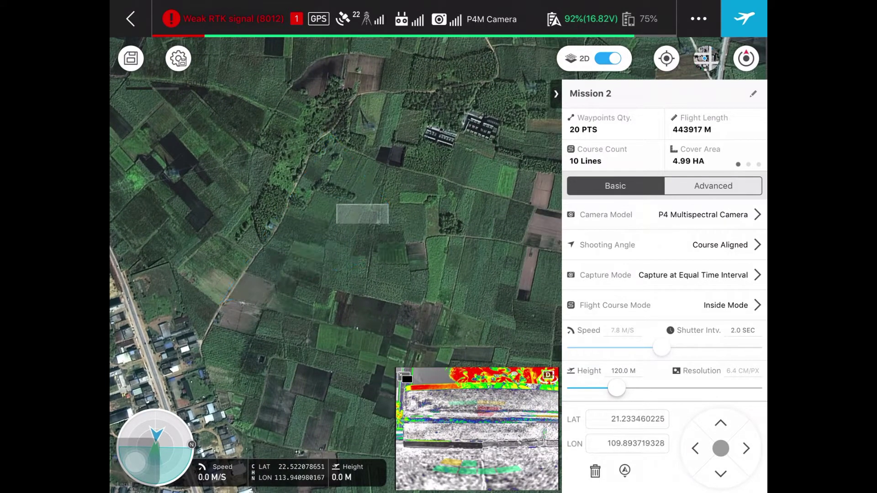
{"action": "left_click_drag", "start_coordinate": [367, 165], "coordinate": [472, 185]}
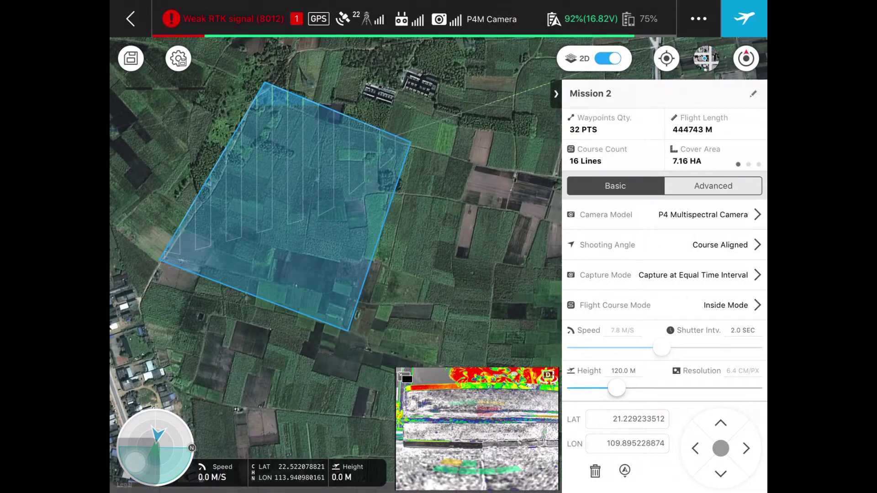
{"action": "left_click_drag", "start_coordinate": [212, 82], "coordinate": [256, 103]}
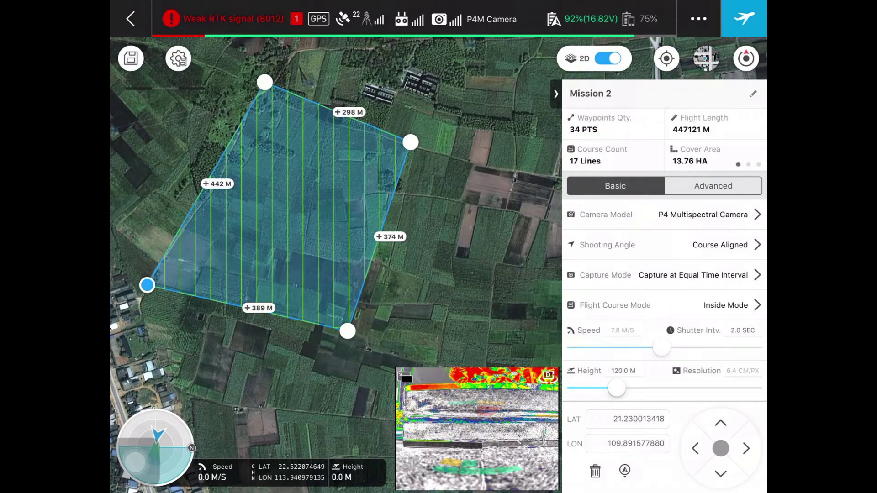
Keep the capture mode at Capture at Equal Time Interval and set the flight height to 150 m
{"action": "left_click", "coordinate": [692, 275]}
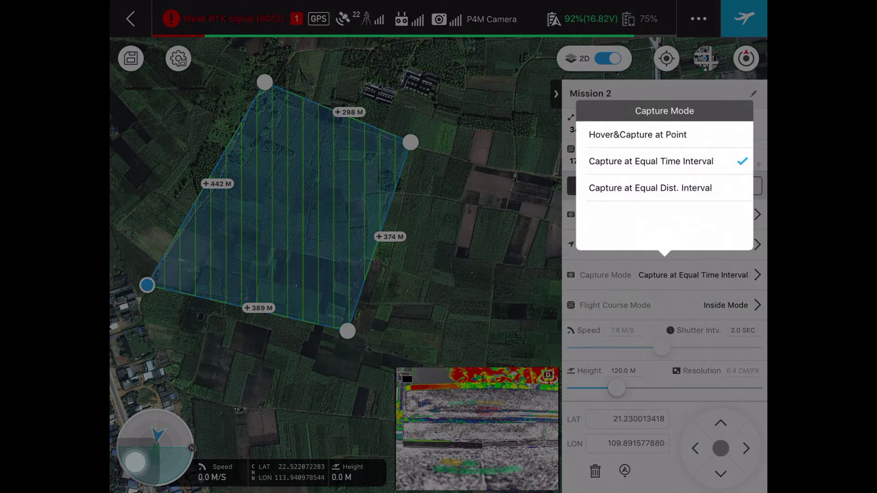
{"action": "left_click", "coordinate": [650, 161]}
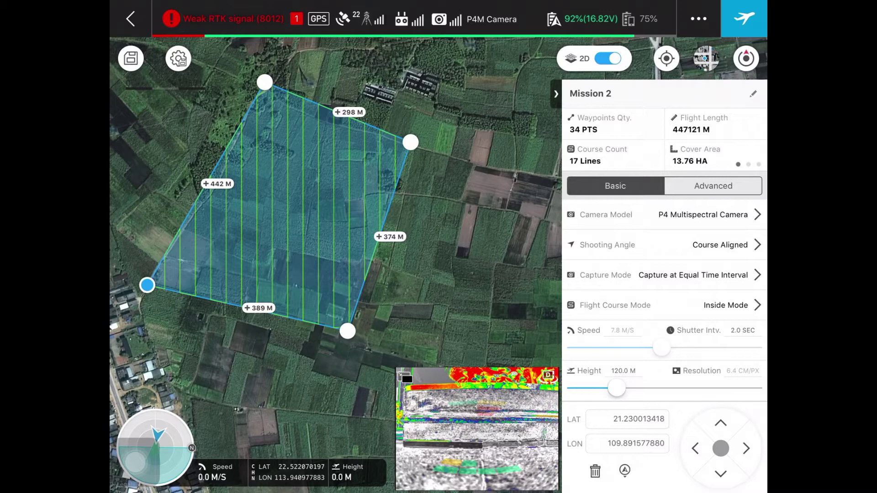
{"action": "left_click", "coordinate": [623, 371]}
{"action": "type", "text": "150"}
{"action": "left_click", "coordinate": [563, 427]}
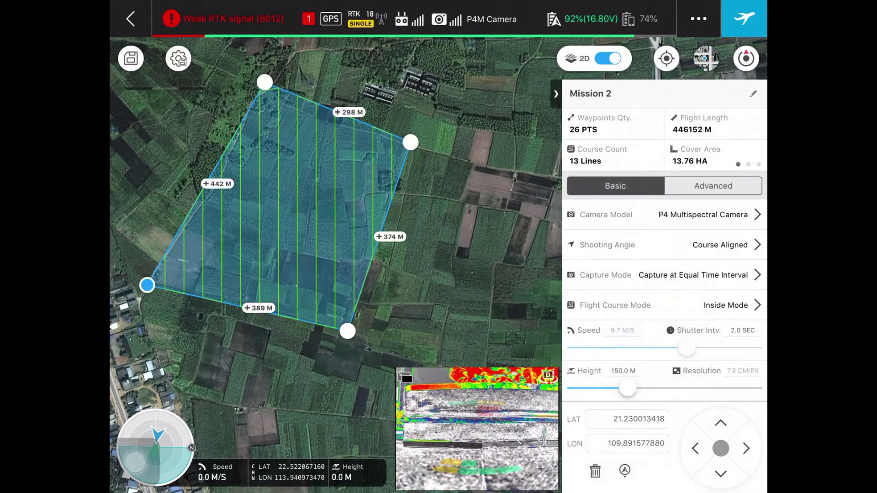
Set the mission's front overlap ratio to 80% and side overlap ratio to 70%
{"action": "left_click", "coordinate": [712, 185]}
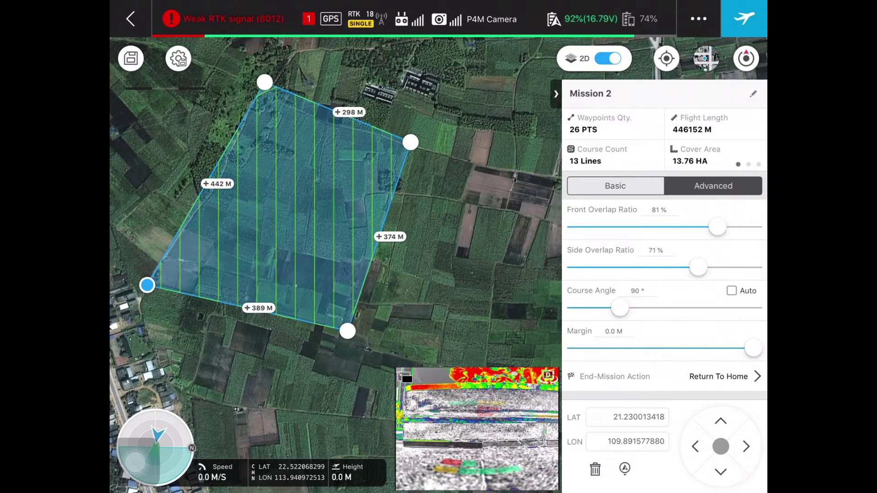
{"action": "left_click", "coordinate": [659, 210]}
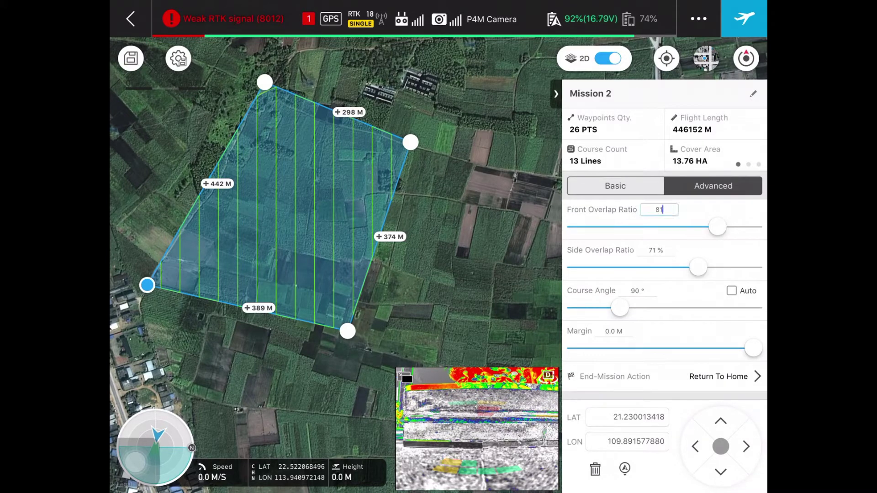
{"action": "left_click", "coordinate": [613, 158]}
{"action": "left_click", "coordinate": [552, 236]}
{"action": "left_click", "coordinate": [598, 266]}
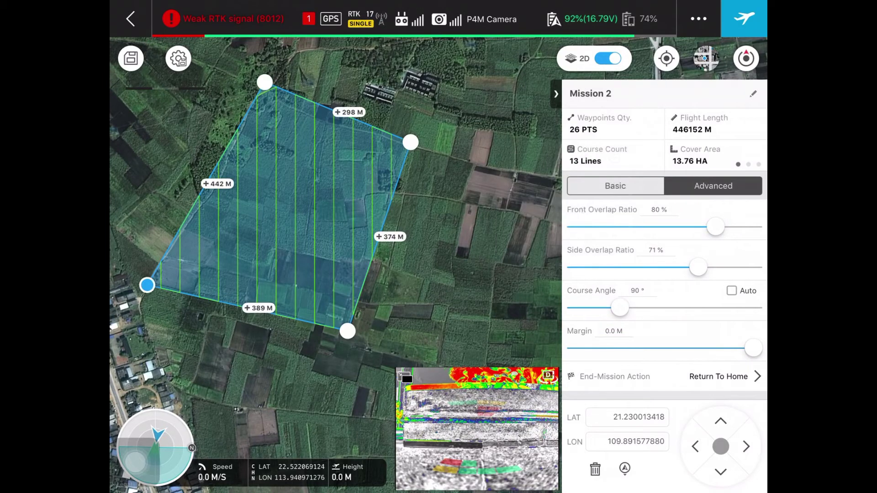
{"action": "left_click", "coordinate": [656, 250]}
{"action": "left_click", "coordinate": [611, 200]}
{"action": "left_click", "coordinate": [549, 276]}
{"action": "left_click", "coordinate": [595, 306]}
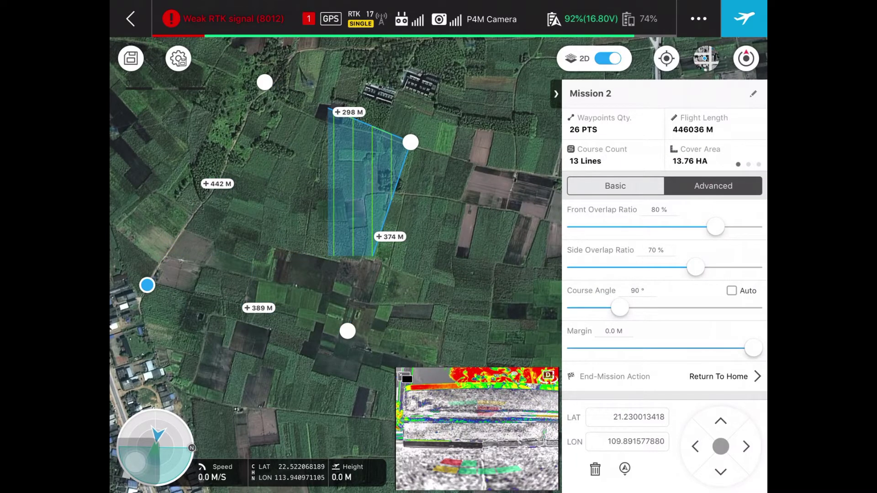
Set the course angle to Auto and connect the aircraft's RTK using Configuration-1
{"action": "left_click", "coordinate": [731, 291]}
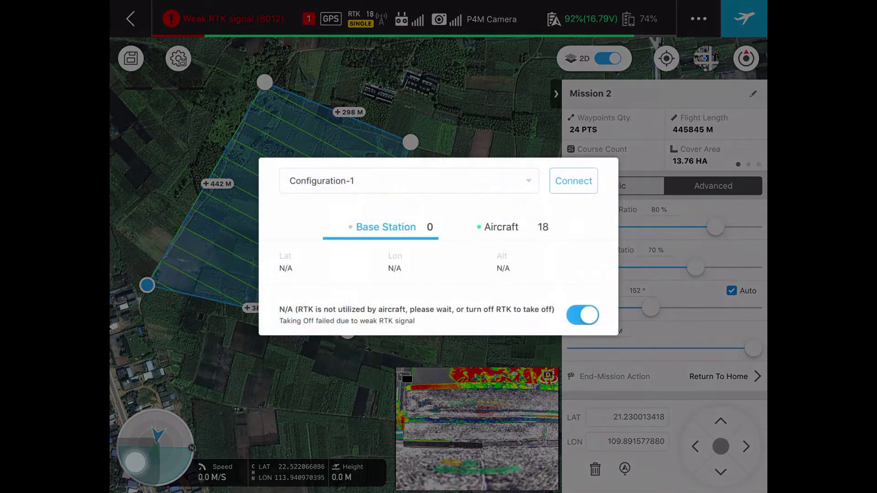
{"action": "left_click", "coordinate": [573, 181]}
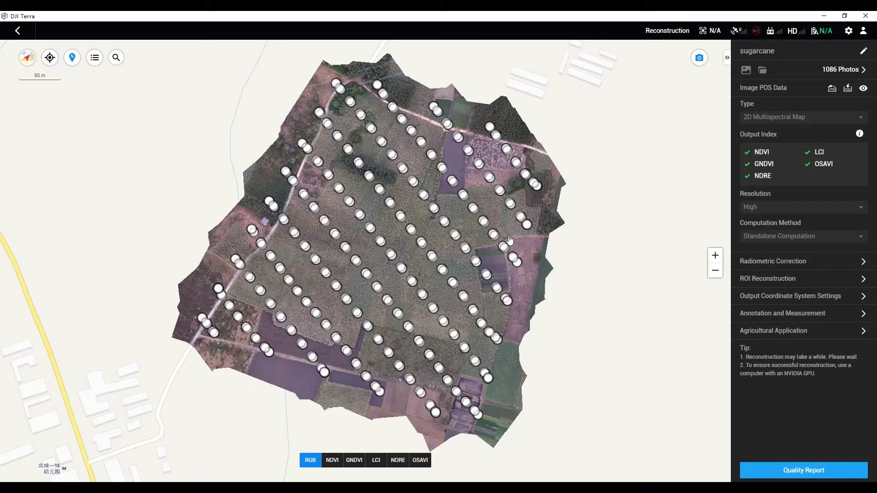
In DJI Terra, hide the photo positions on the sugarcane reconstruction and display its NDVI map
{"action": "left_click", "coordinate": [699, 58]}
{"action": "scroll", "coordinate": [311, 328], "scroll_direction": "up", "scroll_amount": 3}
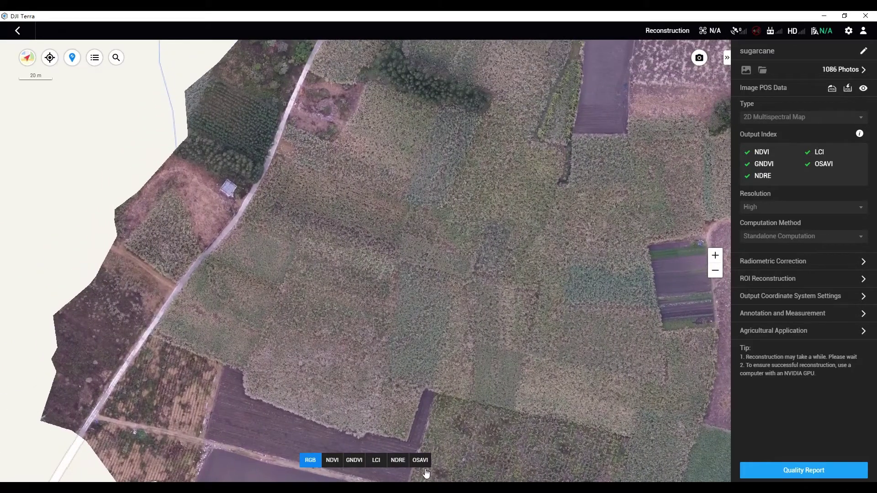
{"action": "left_click", "coordinate": [332, 461]}
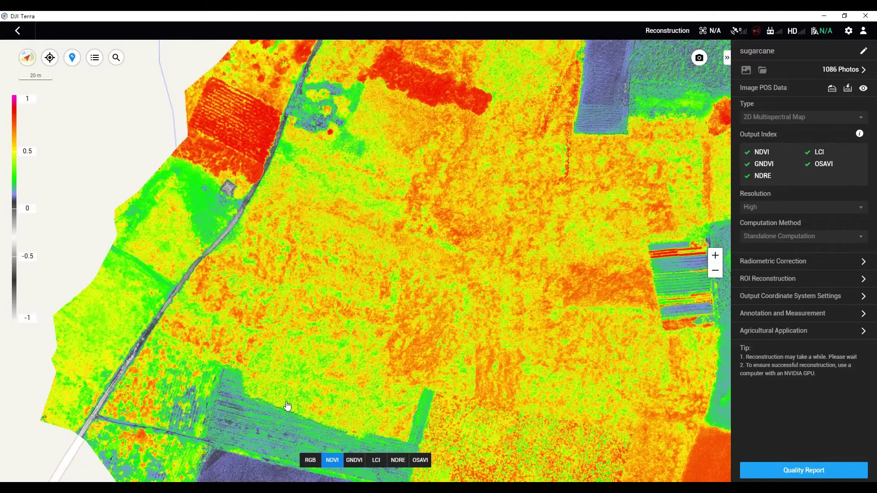
Examine the NDVI variation across the sugarcane field, both close up and as a whole
{"action": "left_click_drag", "start_coordinate": [405, 299], "coordinate": [332, 284]}
{"action": "scroll", "coordinate": [342, 331], "scroll_direction": "up", "scroll_amount": 2}
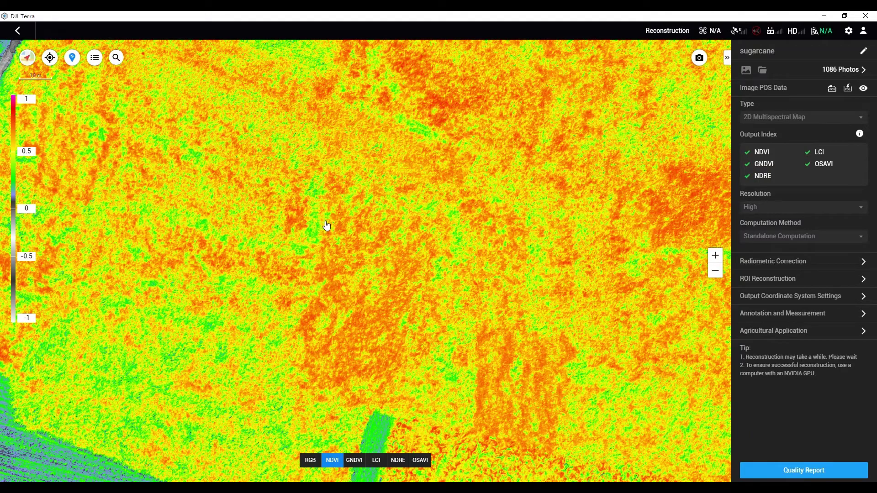
{"action": "scroll", "coordinate": [379, 250], "scroll_direction": "down", "scroll_amount": 2}
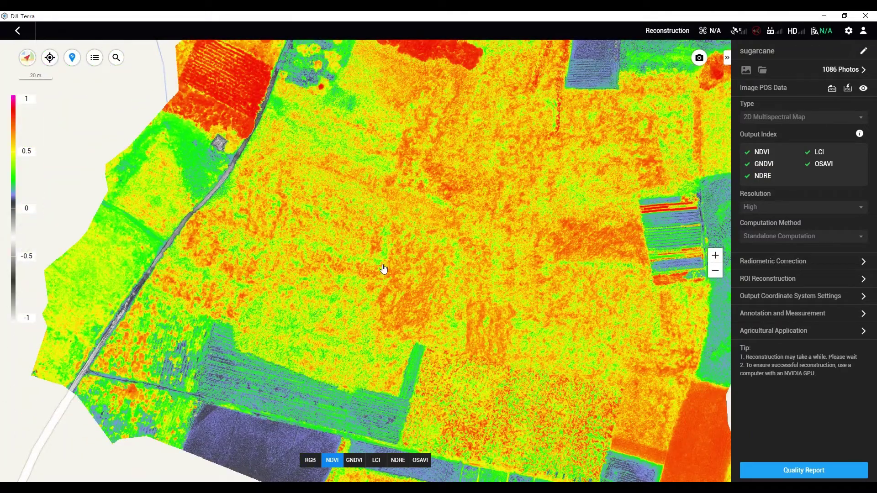
{"action": "scroll", "coordinate": [414, 312], "scroll_direction": "up", "scroll_amount": 2}
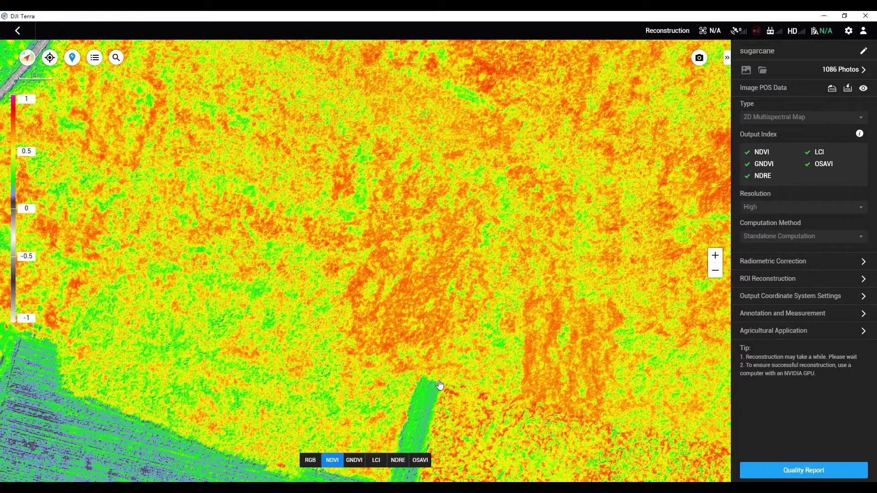
{"action": "left_click_drag", "start_coordinate": [240, 297], "coordinate": [363, 292]}
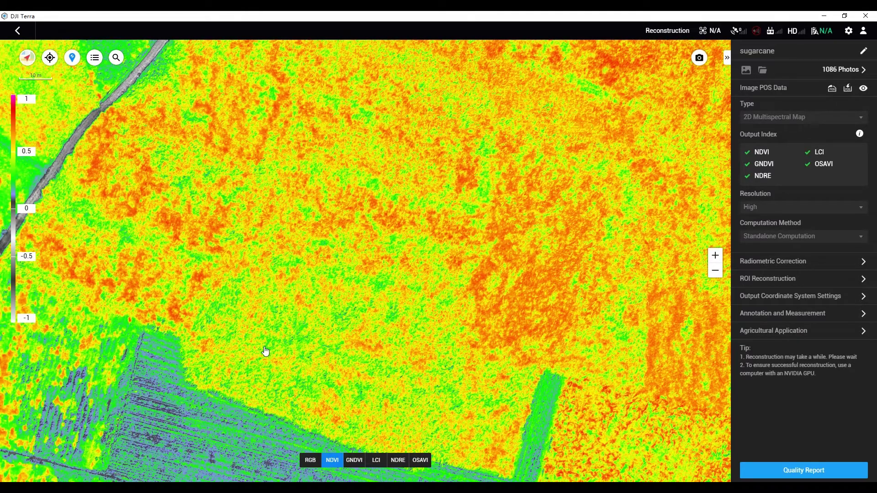
{"action": "scroll", "coordinate": [265, 351], "scroll_direction": "down", "scroll_amount": 5}
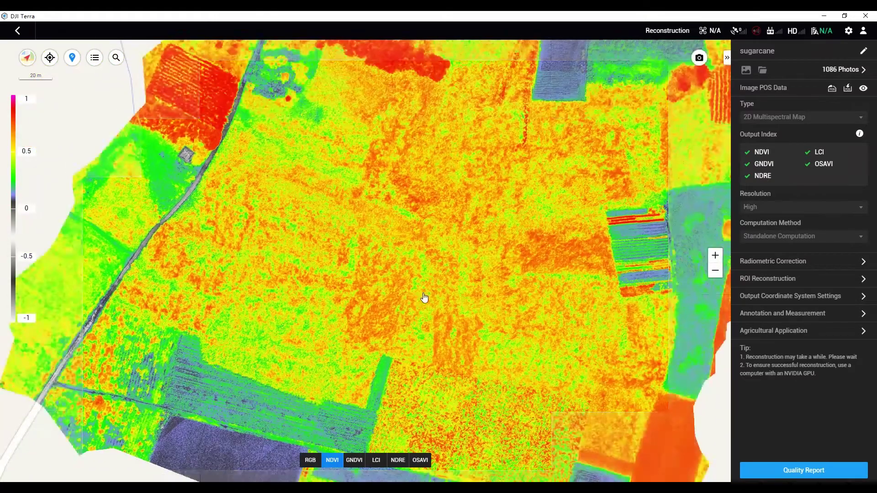
{"action": "scroll", "coordinate": [347, 332], "scroll_direction": "up", "scroll_amount": 3}
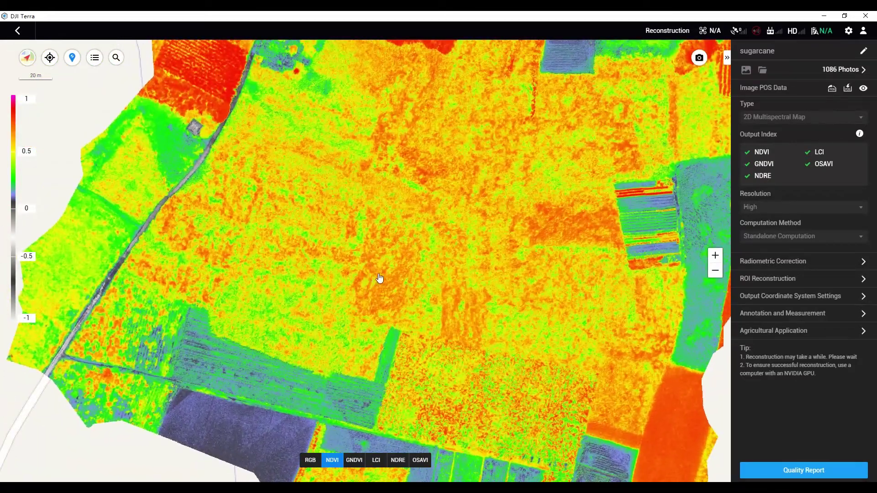
Open the agricultural application of the sugarcane reconstruction and turn off the display of the classification result
{"action": "left_click", "coordinate": [865, 331]}
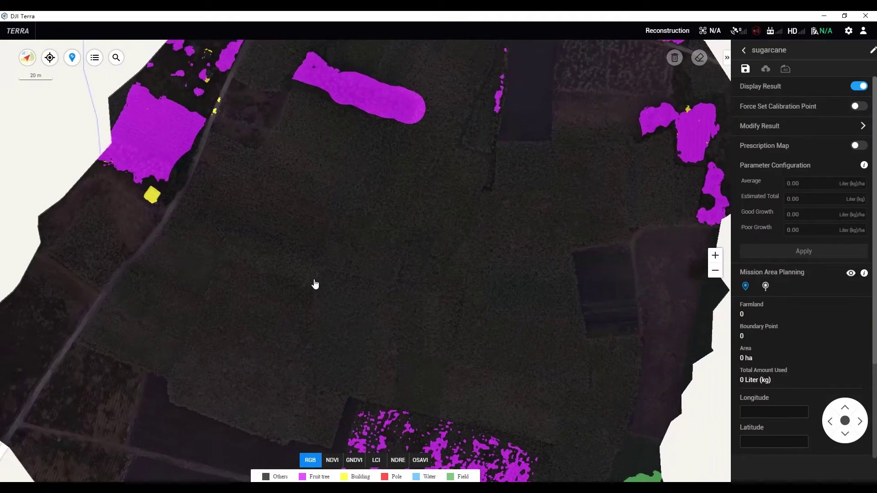
{"action": "scroll", "coordinate": [315, 284], "scroll_direction": "down", "scroll_amount": 3}
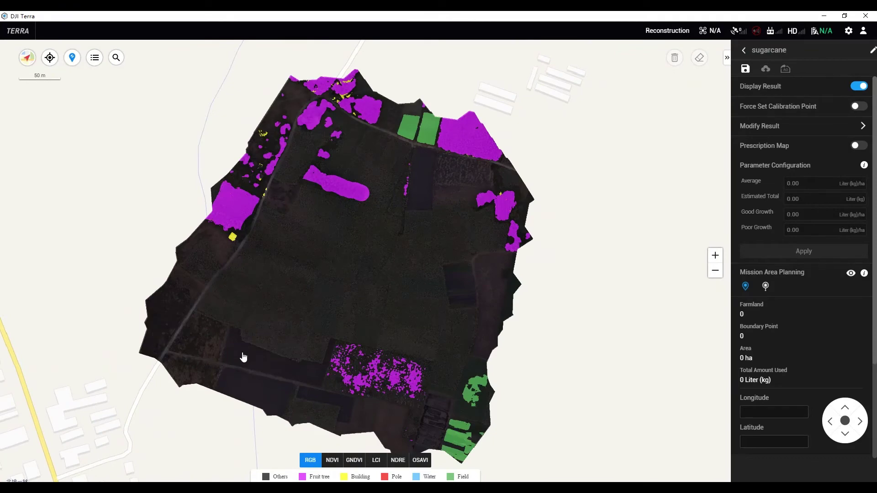
{"action": "scroll", "coordinate": [244, 356], "scroll_direction": "up", "scroll_amount": 3}
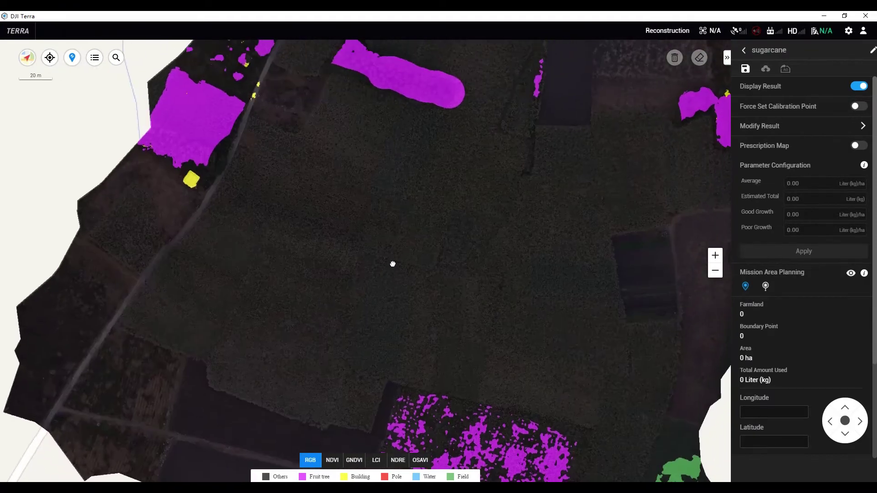
{"action": "left_click", "coordinate": [859, 87]}
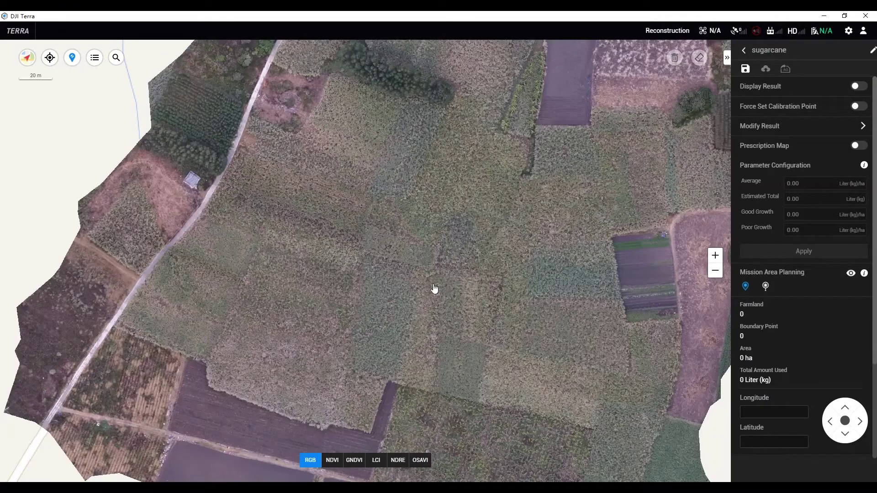
Outline the sugarcane plot beside the road with four boundary points as a farmland area of about 1.6 ha
{"action": "left_click_drag", "start_coordinate": [429, 281], "coordinate": [402, 298]}
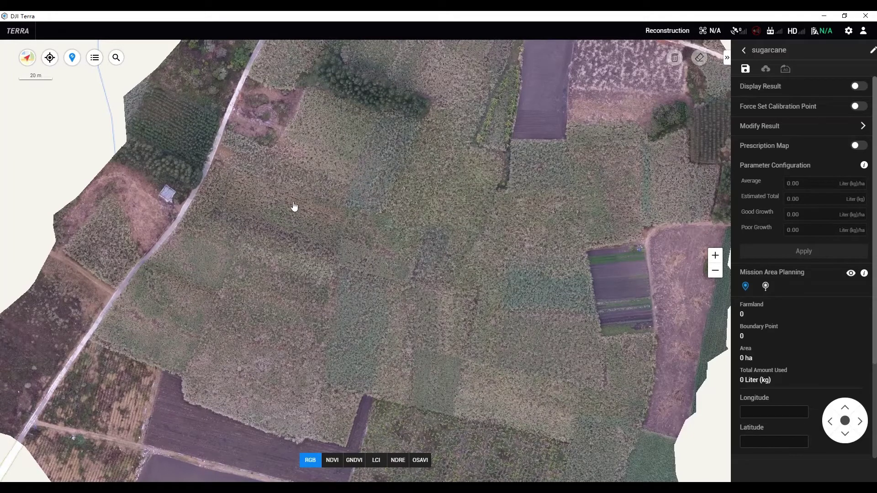
{"action": "left_click", "coordinate": [198, 188]}
{"action": "left_click", "coordinate": [170, 236]}
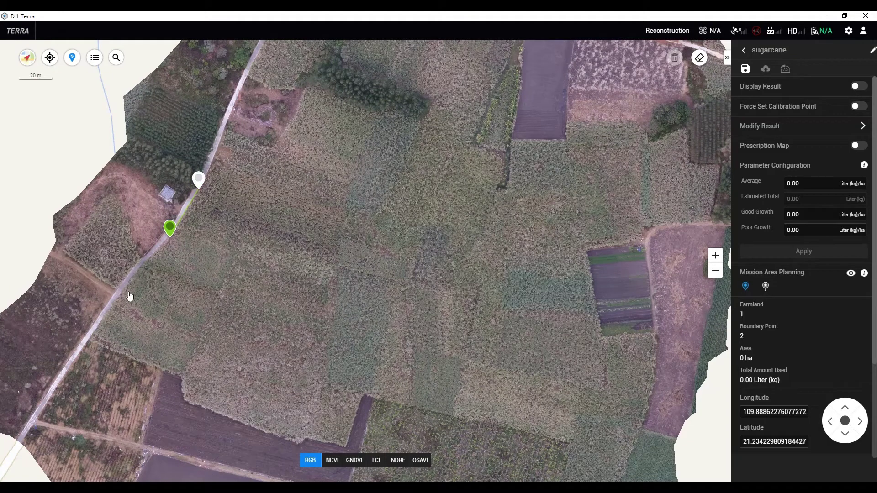
{"action": "left_click", "coordinate": [92, 335]}
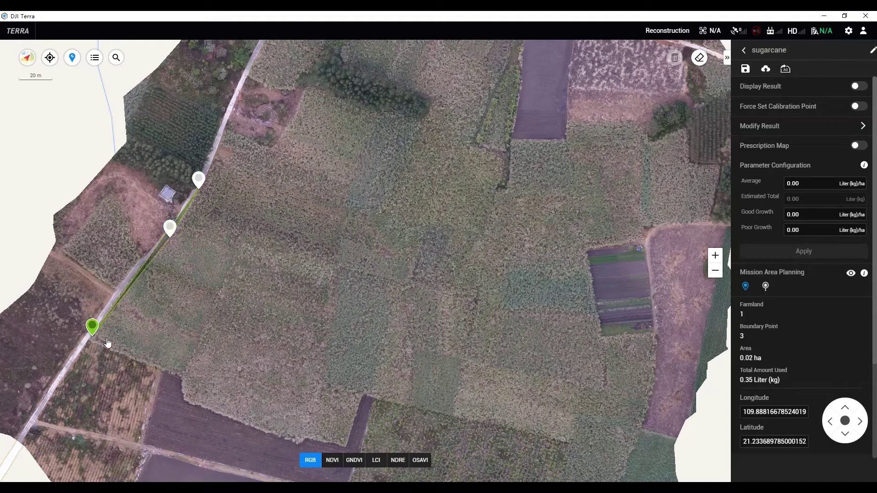
{"action": "left_click", "coordinate": [345, 442]}
{"action": "left_click_drag", "start_coordinate": [167, 234], "coordinate": [398, 264]}
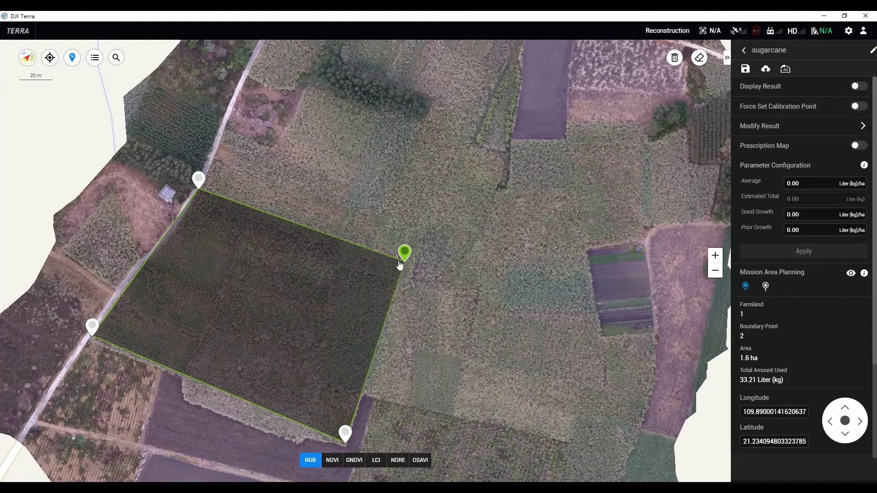
Add a calibration point on the road beside the outlined farmland plot and save the mission
{"action": "left_click", "coordinate": [765, 286]}
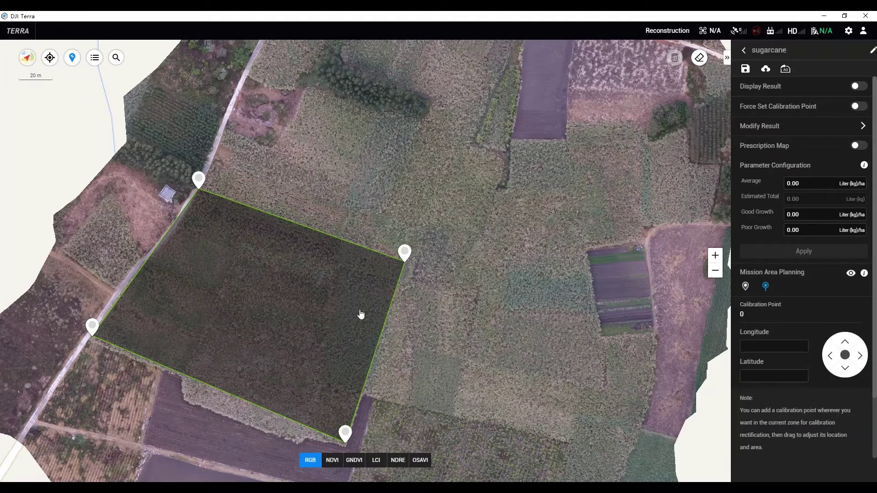
{"action": "left_click", "coordinate": [133, 270]}
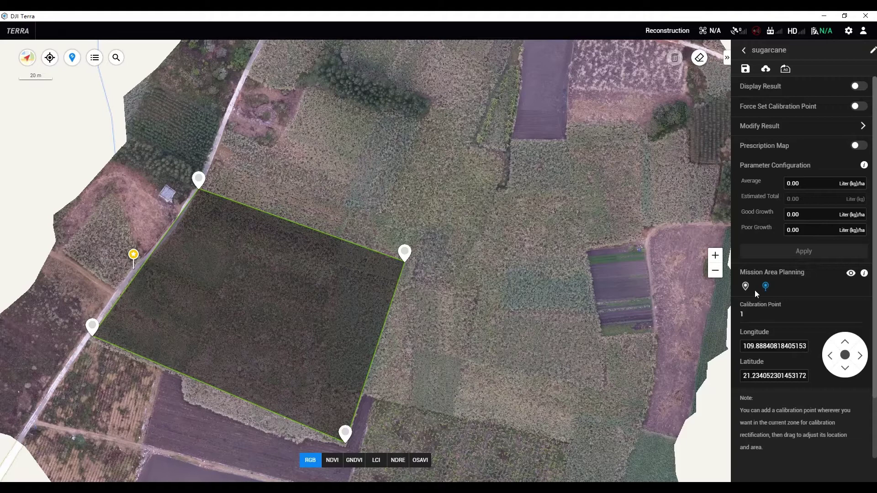
{"action": "left_click", "coordinate": [744, 69]}
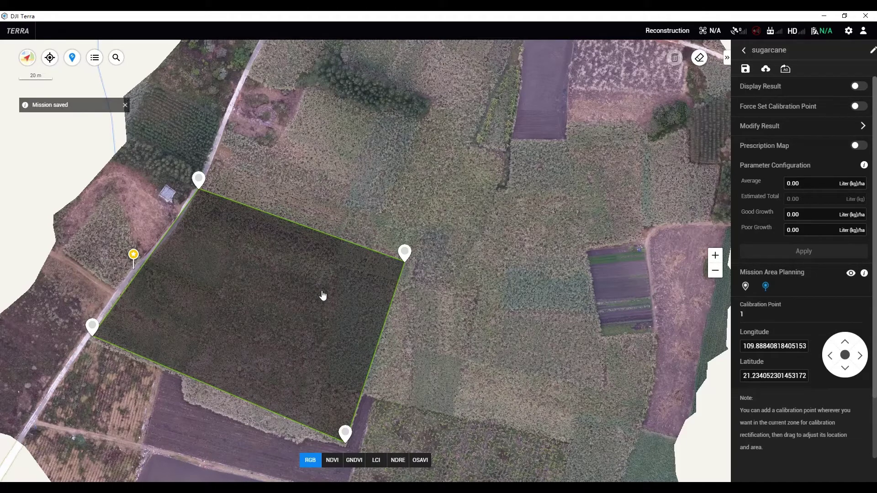
Display the classification result and look over how the outlined plot and its surroundings are classified
{"action": "left_click_drag", "start_coordinate": [358, 183], "coordinate": [401, 143]}
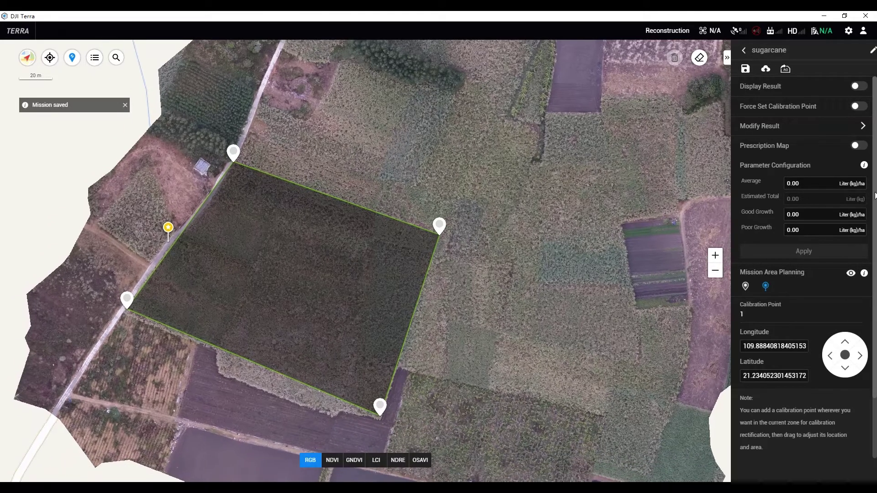
{"action": "left_click", "coordinate": [858, 86]}
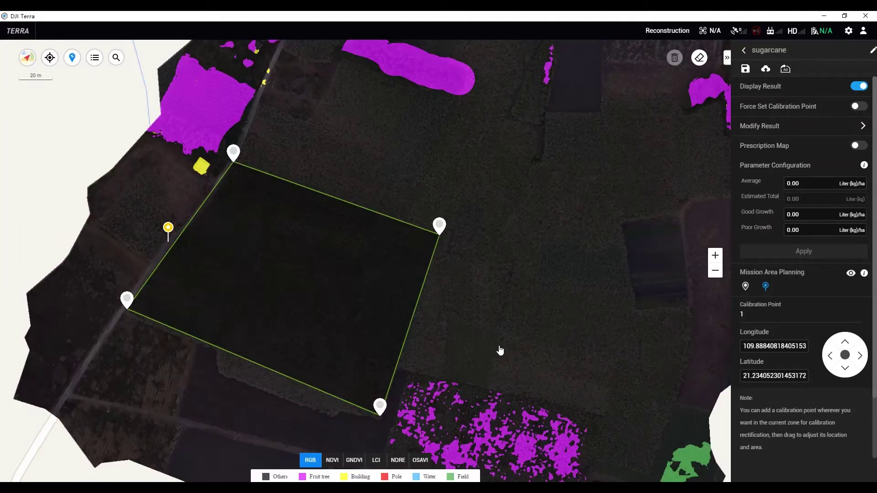
{"action": "left_click_drag", "start_coordinate": [499, 352], "coordinate": [509, 333]}
{"action": "left_click_drag", "start_coordinate": [501, 288], "coordinate": [544, 287]}
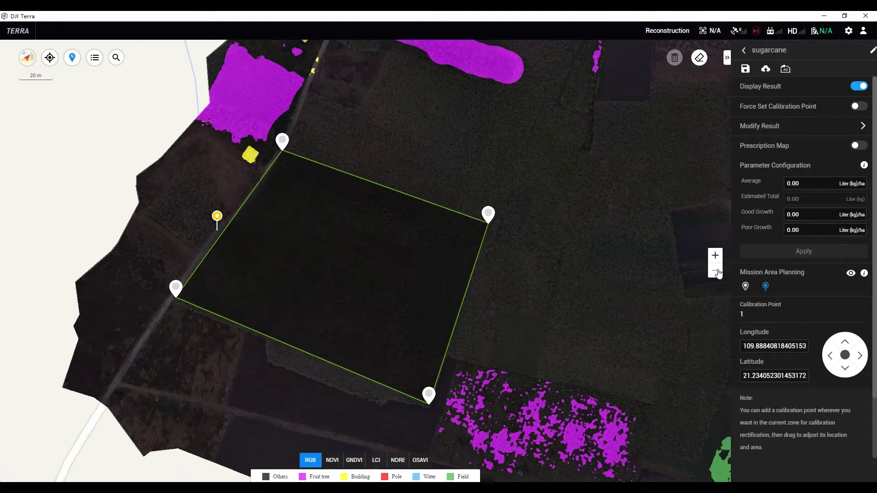
Modify the classification result by painting the whole outlined plot as Field with the 152-pixel brush, and save the changes
{"action": "left_click", "coordinate": [860, 127]}
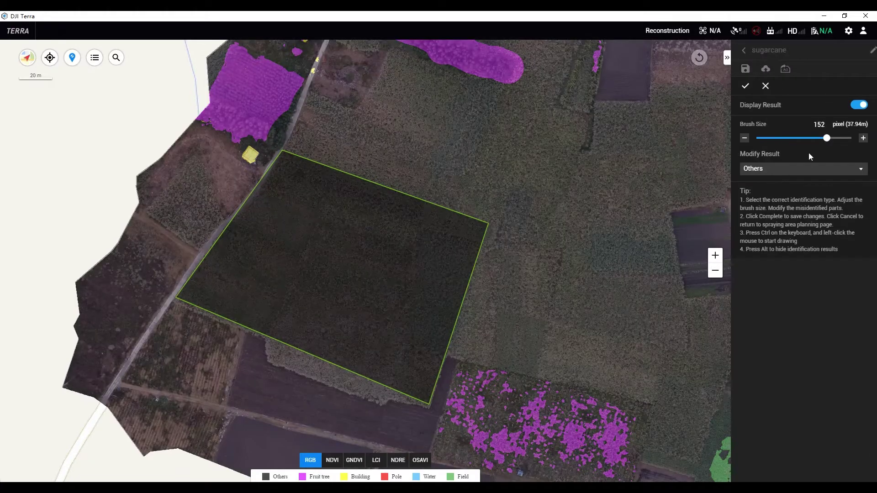
{"action": "left_click", "coordinate": [795, 172]}
{"action": "scroll", "coordinate": [772, 237], "scroll_direction": "down", "scroll_amount": 1}
{"action": "left_click", "coordinate": [758, 237]}
{"action": "mouse_move", "coordinate": [299, 176]}
{"action": "left_mouse_down"}
{"action": "mouse_move", "coordinate": [251, 239]}
{"action": "mouse_move", "coordinate": [283, 189]}
{"action": "mouse_move", "coordinate": [205, 297]}
{"action": "mouse_move", "coordinate": [251, 294]}
{"action": "mouse_move", "coordinate": [338, 167]}
{"action": "mouse_move", "coordinate": [376, 194]}
{"action": "mouse_move", "coordinate": [481, 238]}
{"action": "mouse_move", "coordinate": [434, 389]}
{"action": "mouse_move", "coordinate": [421, 370]}
{"action": "mouse_move", "coordinate": [424, 261]}
{"action": "mouse_move", "coordinate": [403, 379]}
{"action": "mouse_move", "coordinate": [380, 294]}
{"action": "mouse_move", "coordinate": [382, 239]}
{"action": "mouse_move", "coordinate": [357, 236]}
{"action": "mouse_move", "coordinate": [326, 282]}
{"action": "mouse_move", "coordinate": [252, 316]}
{"action": "mouse_move", "coordinate": [299, 323]}
{"action": "mouse_move", "coordinate": [365, 355]}
{"action": "mouse_move", "coordinate": [354, 341]}
{"action": "left_mouse_up"}
{"action": "left_click_drag", "start_coordinate": [339, 310], "coordinate": [316, 281]}
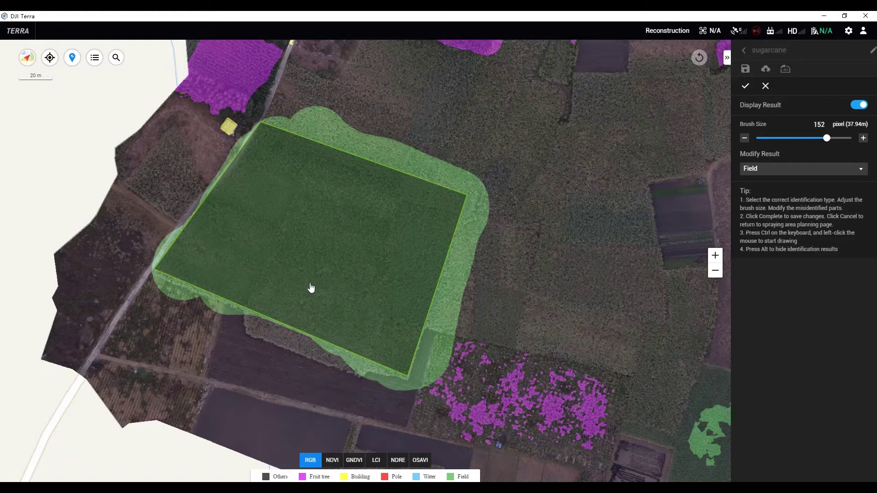
{"action": "left_click", "coordinate": [749, 88]}
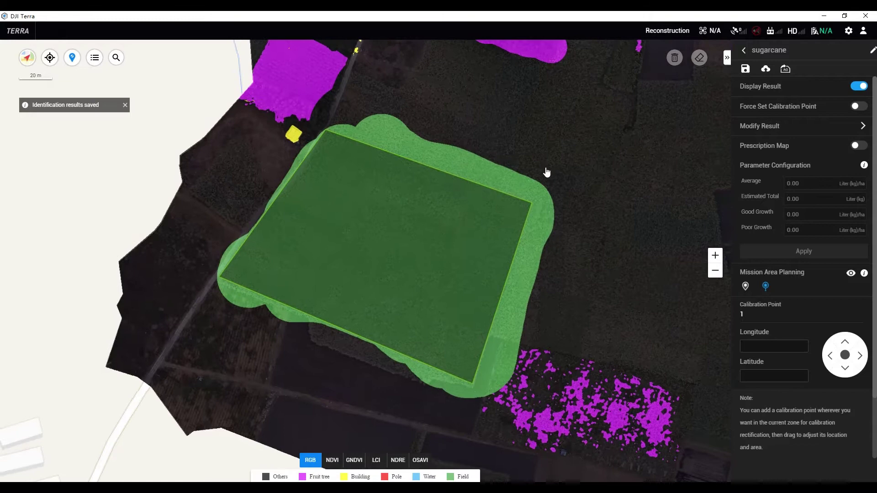
Select the farmland area, hide the classification result and display the plot's NDVI map
{"action": "left_click", "coordinate": [489, 202]}
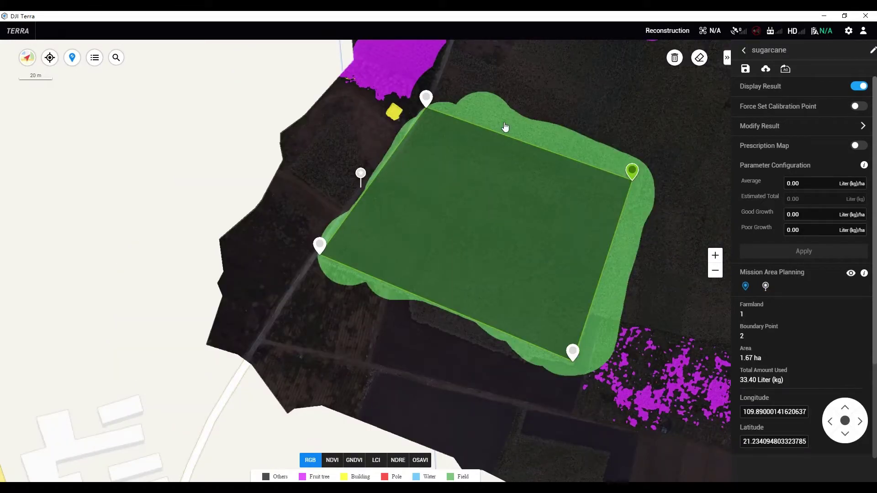
{"action": "left_click_drag", "start_coordinate": [504, 127], "coordinate": [461, 145]}
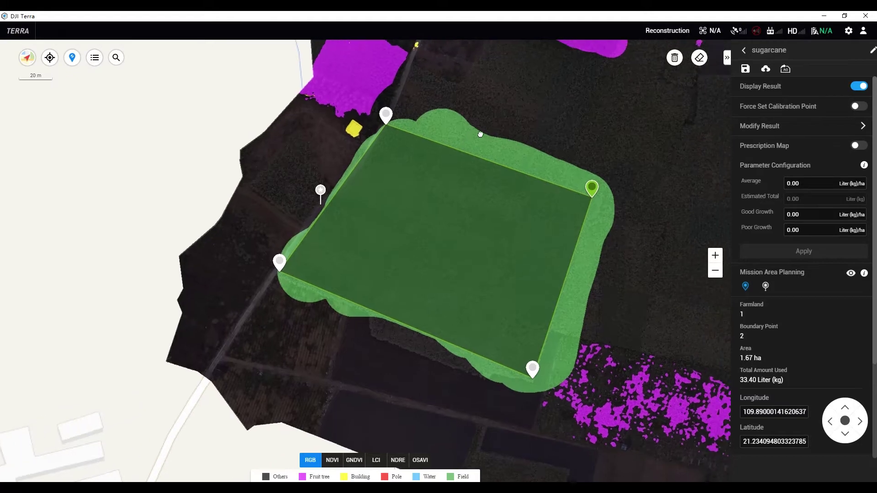
{"action": "left_click", "coordinate": [858, 86]}
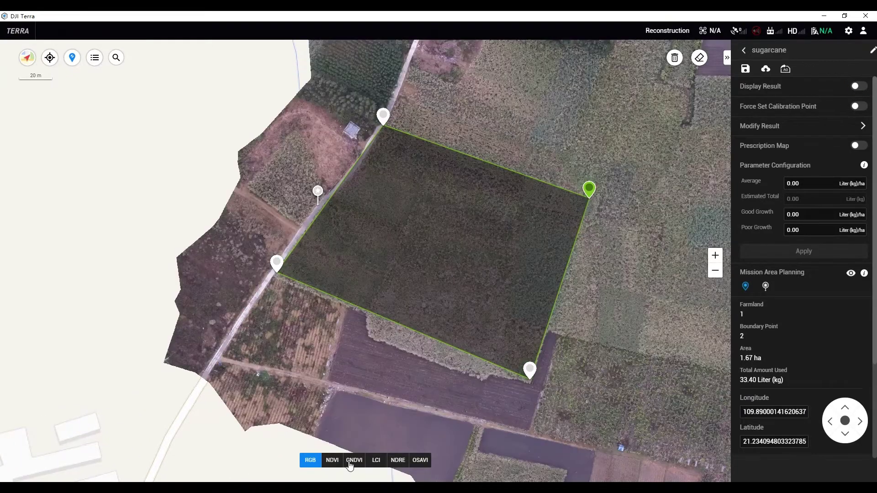
{"action": "left_click", "coordinate": [332, 460]}
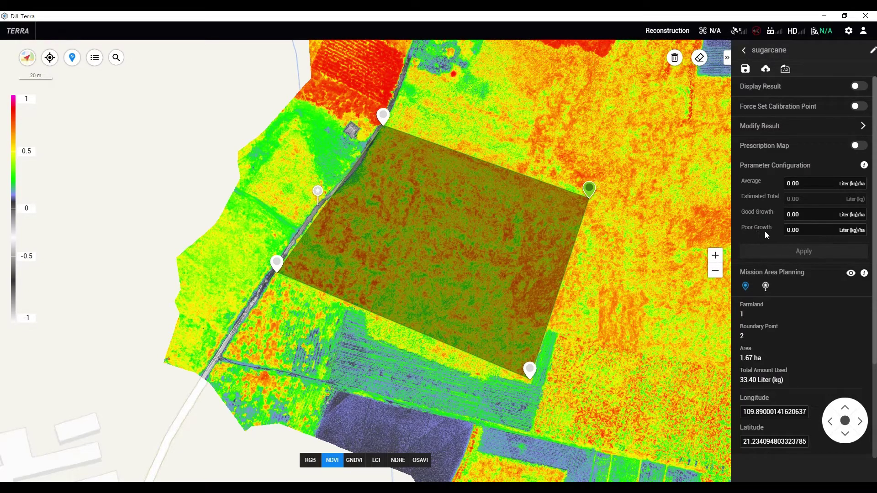
Set the prescription's average amount to 20 and its good-growth amount to 15 Liter (kg)/ha
{"action": "scroll", "coordinate": [425, 164], "scroll_direction": "up", "scroll_amount": 3}
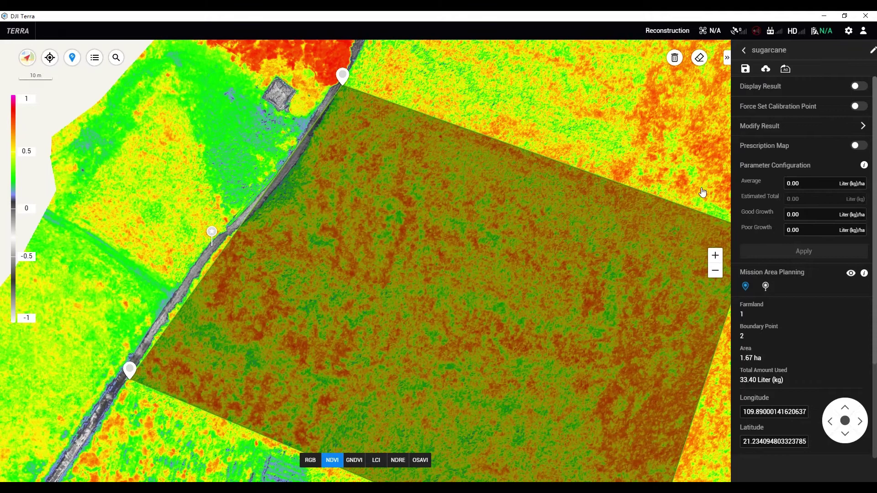
{"action": "left_click_drag", "start_coordinate": [798, 183], "coordinate": [786, 182]}
{"action": "type", "text": "20"}
{"action": "key", "text": "Return"}
{"action": "scroll", "coordinate": [227, 141], "scroll_direction": "down", "scroll_amount": 2}
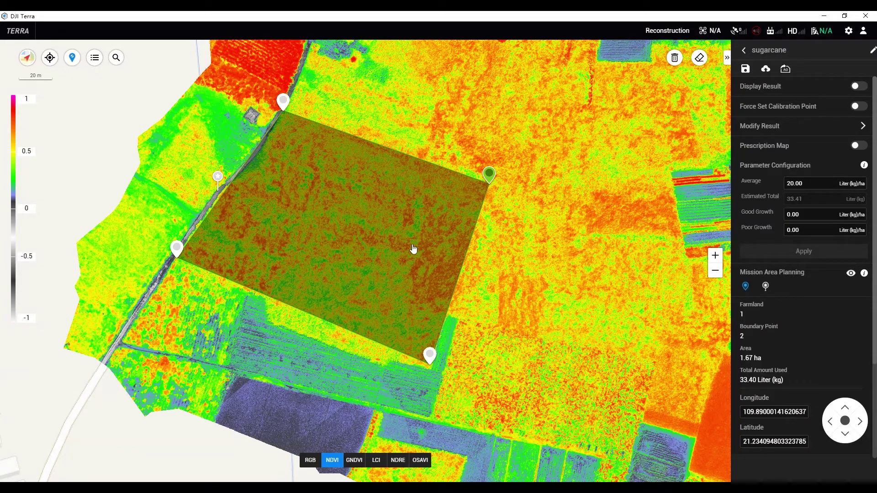
{"action": "scroll", "coordinate": [413, 249], "scroll_direction": "up", "scroll_amount": 2}
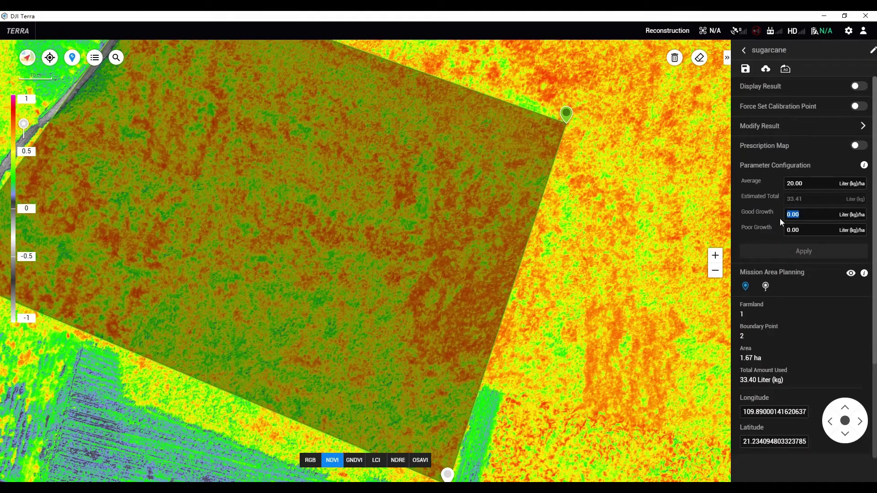
{"action": "type", "text": "5"}
{"action": "key", "text": "Return"}
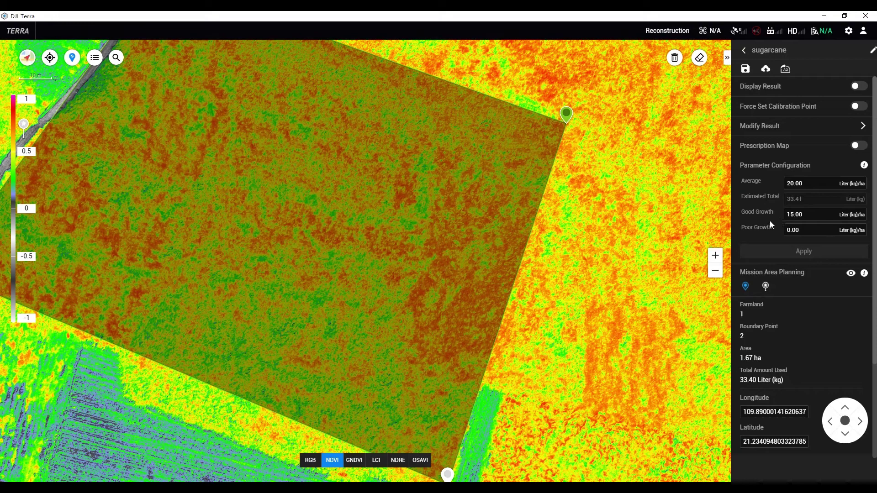
Set the poor-growth amount to 25 Liter (kg)/ha and apply the parameters to generate the prescription map
{"action": "left_click_drag", "start_coordinate": [350, 265], "coordinate": [434, 234]}
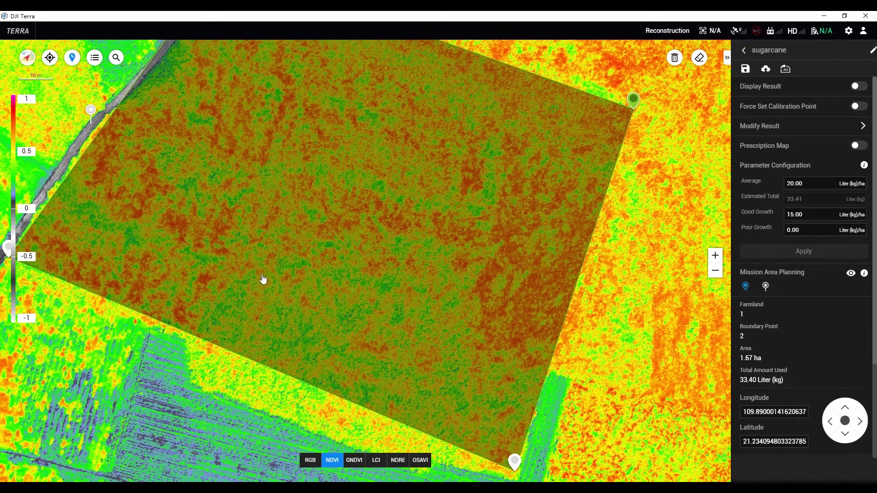
{"action": "left_click", "coordinate": [792, 230]}
{"action": "type", "text": "25"}
{"action": "left_click", "coordinate": [760, 230]}
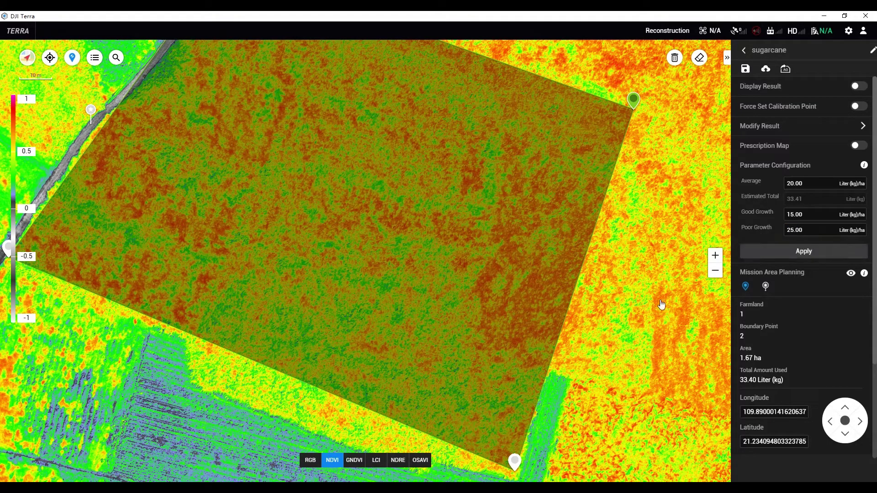
{"action": "scroll", "coordinate": [469, 353], "scroll_direction": "down", "scroll_amount": 3}
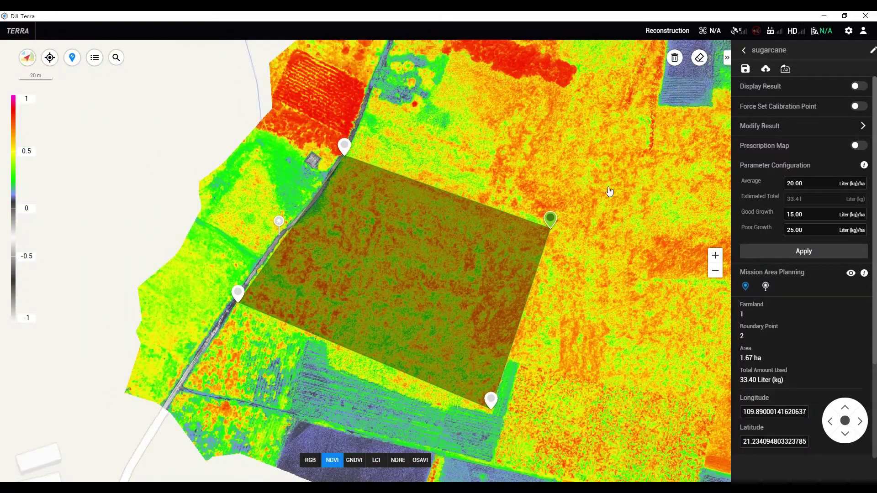
{"action": "left_click", "coordinate": [808, 253]}
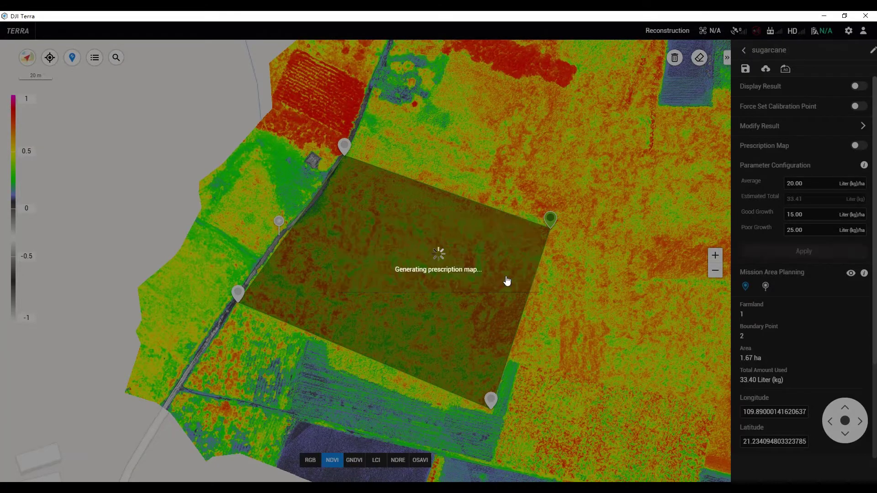